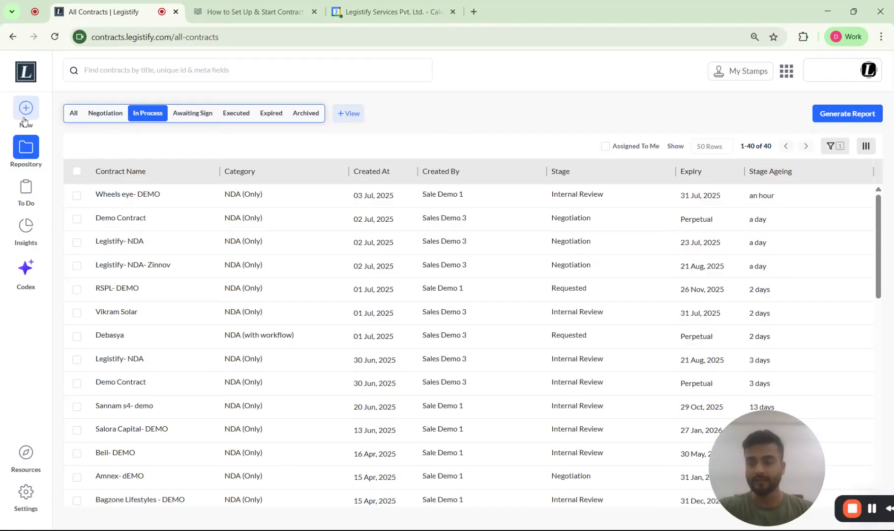
View the available template contract types, and open the contract template builder in the account settings
click(599, 156)
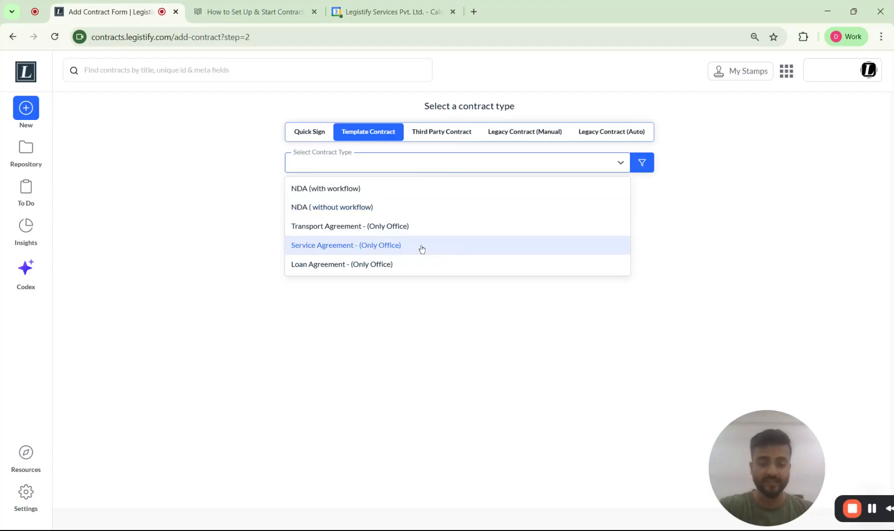
click(29, 492)
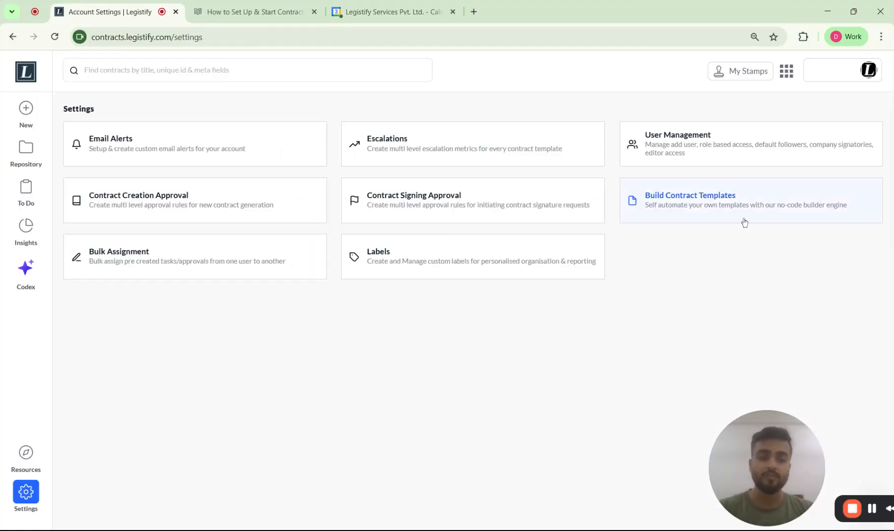
click(764, 204)
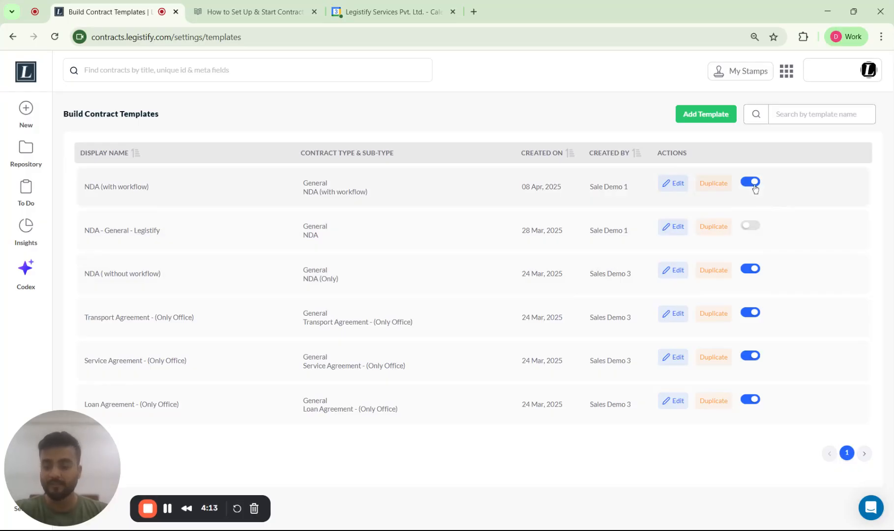
Enable the NDA - General - Legistify template and disable it again
click(748, 229)
click(749, 230)
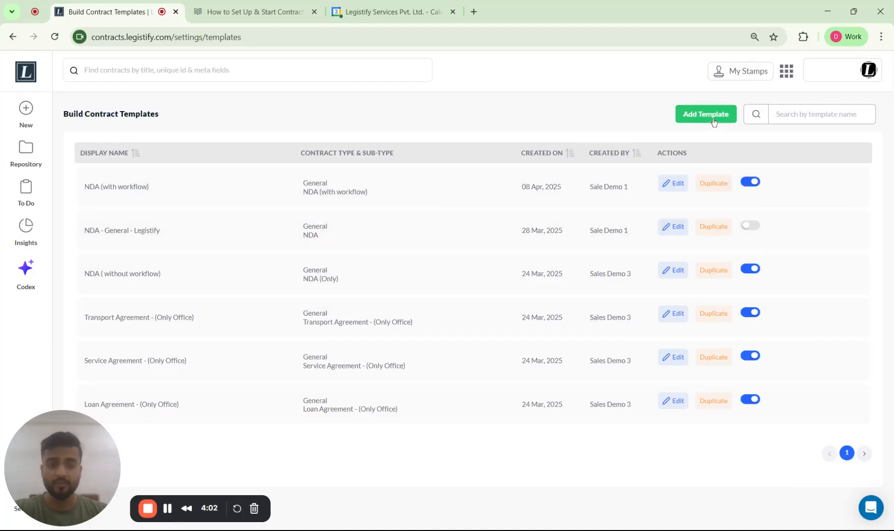
Create a new automated contract template with the subtype NDA and the template type General
click(713, 121)
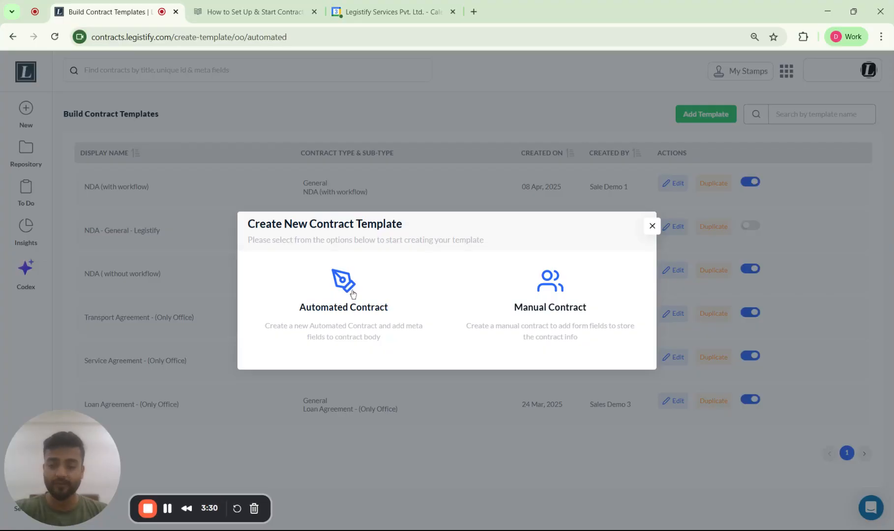
click(353, 294)
click(247, 147)
text(NDA)
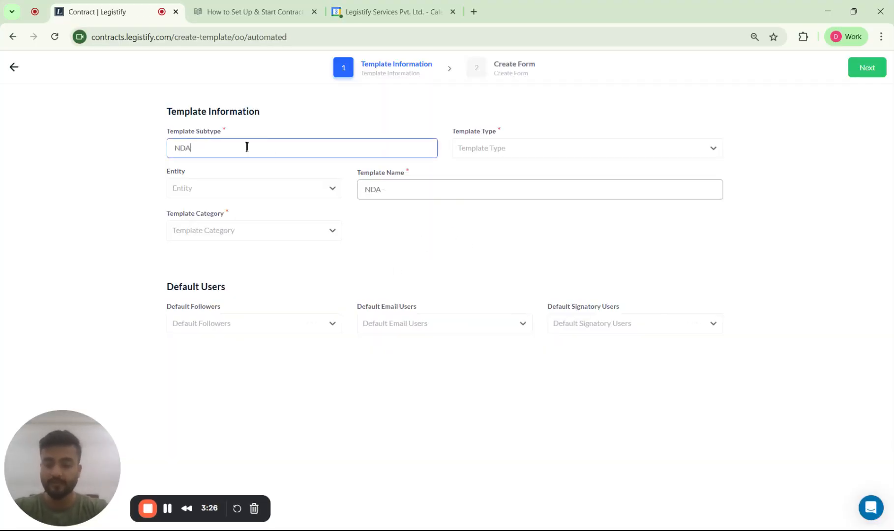
click(495, 148)
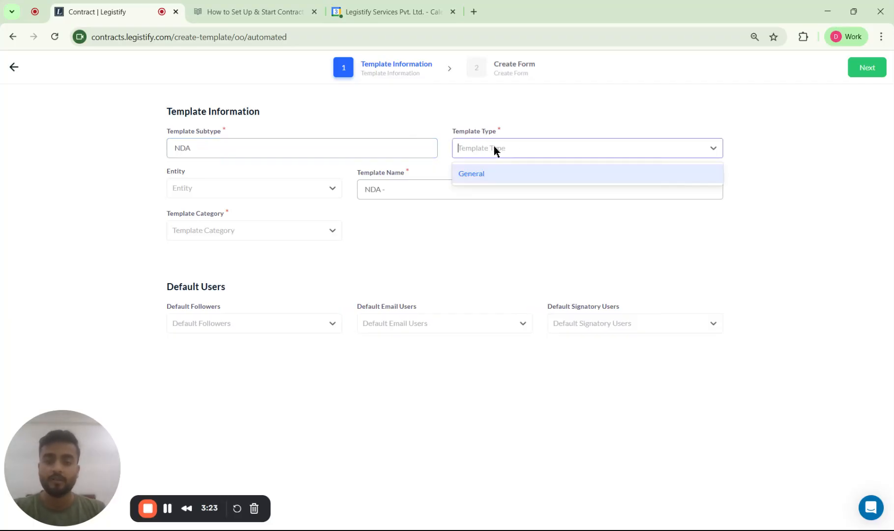
click(504, 179)
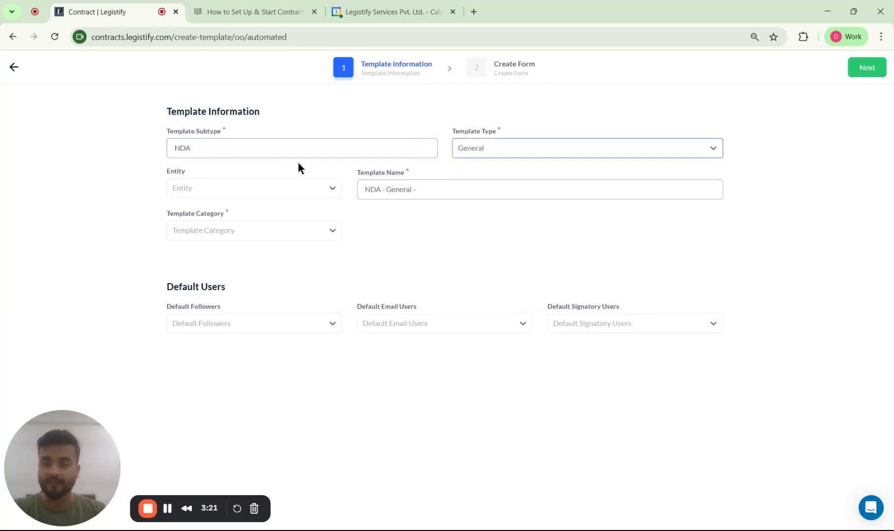
Set the template's entity to Legistify and append a hyphen and the person's first name to the template name
click(225, 193)
click(299, 213)
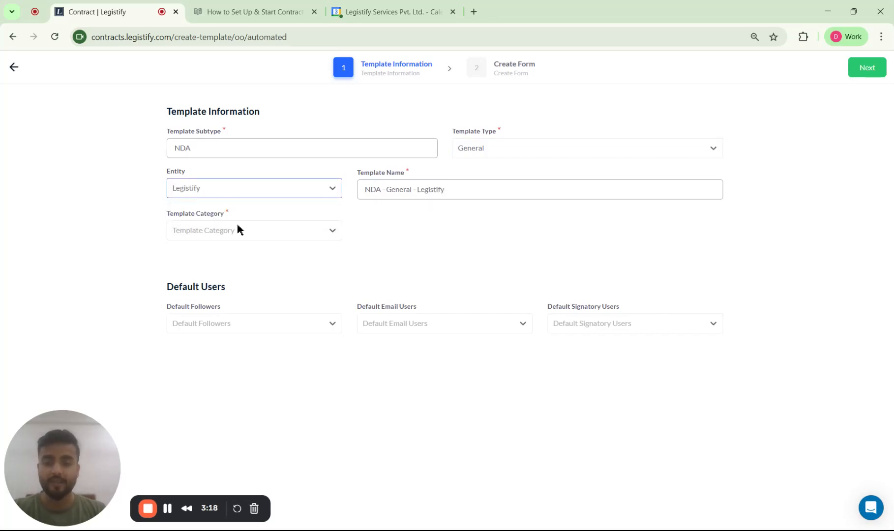
click(418, 188)
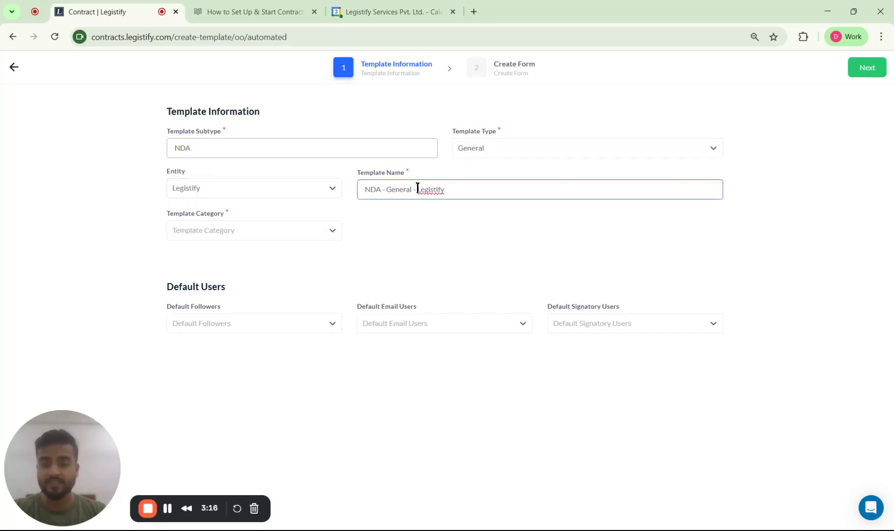
text(-Debasya)
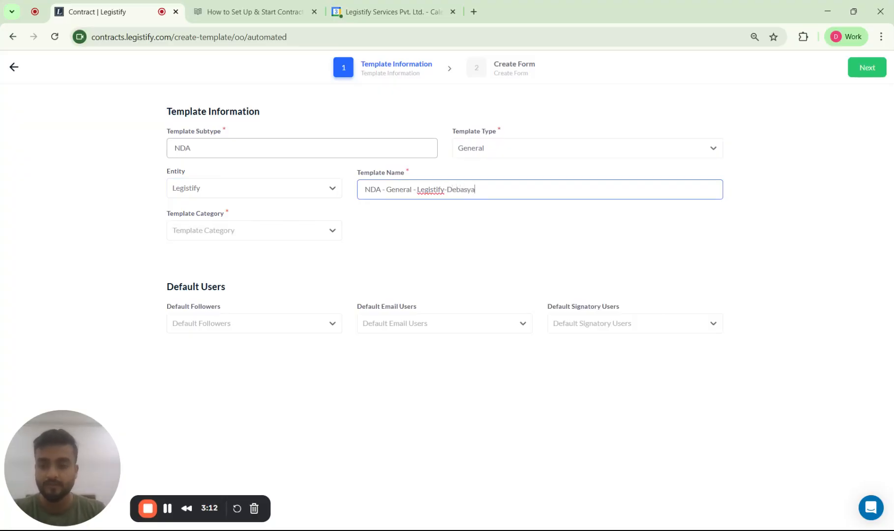
Assign the template categories Quick Sign - Single, DIY (Self) - Single and DIY (Automated) - Bulk
click(289, 230)
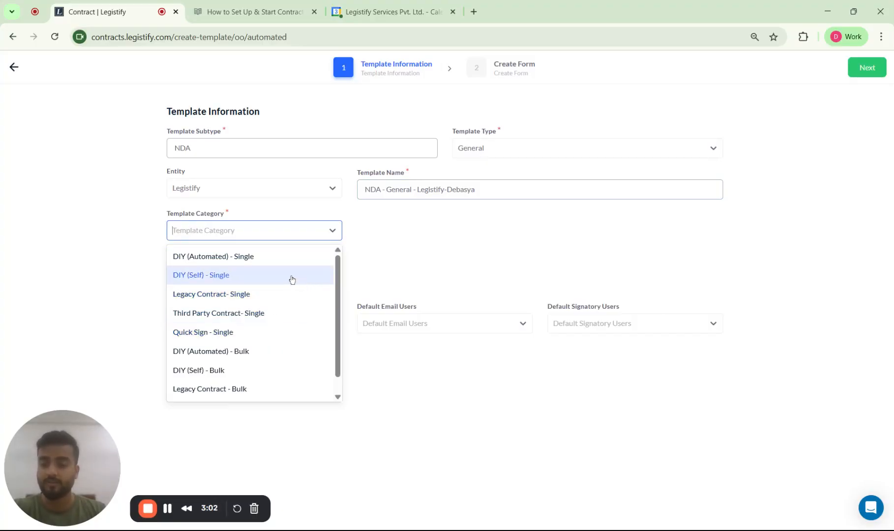
click(289, 332)
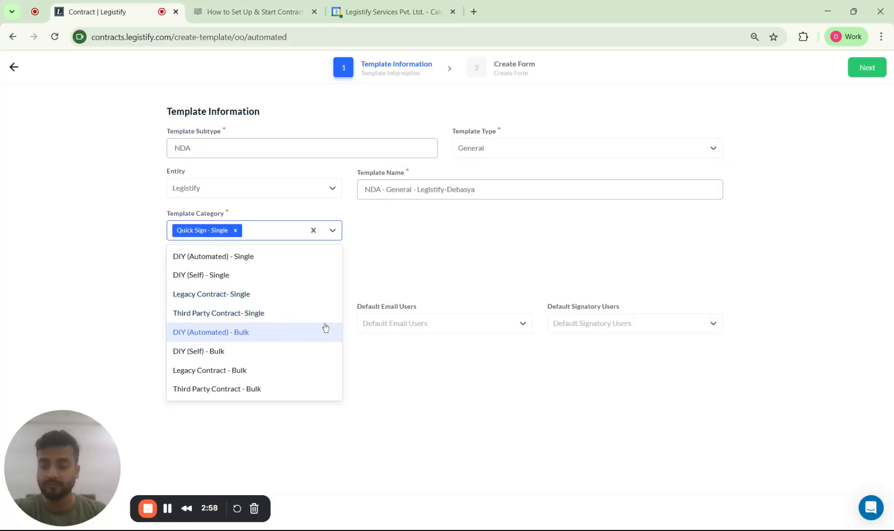
click(415, 265)
click(291, 235)
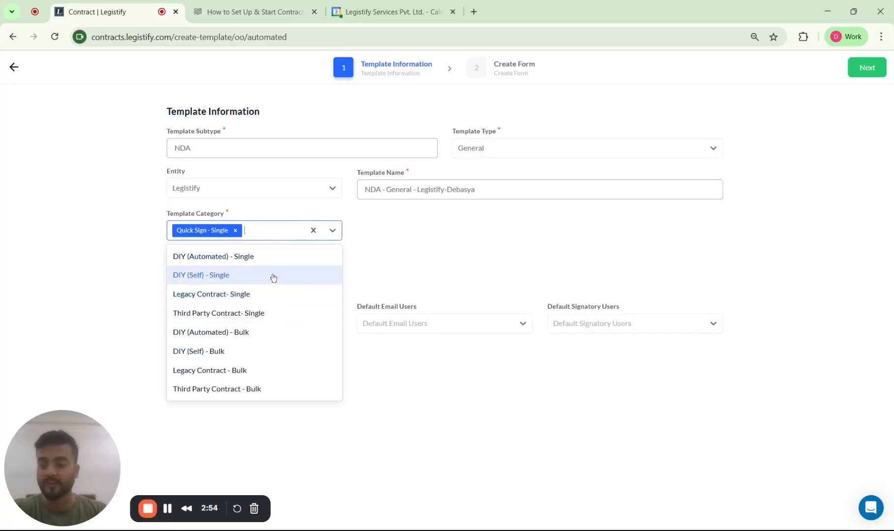
click(275, 277)
click(283, 244)
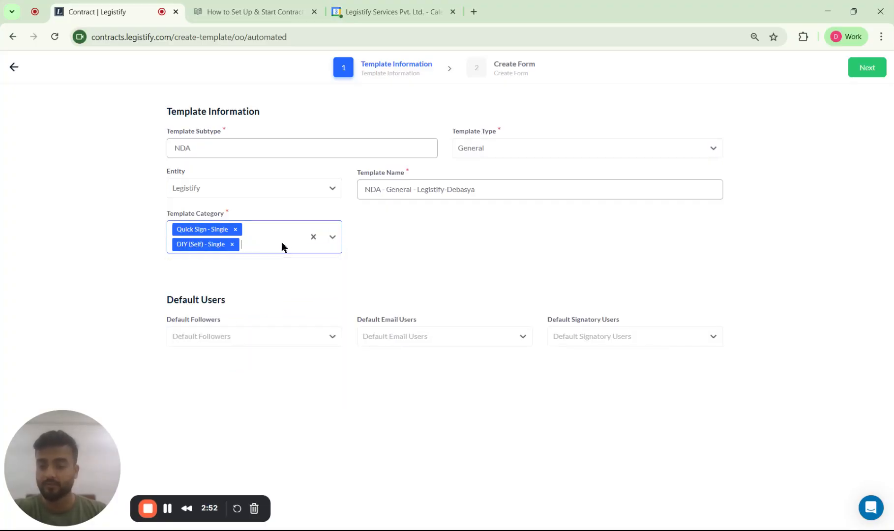
click(273, 243)
click(246, 326)
click(400, 305)
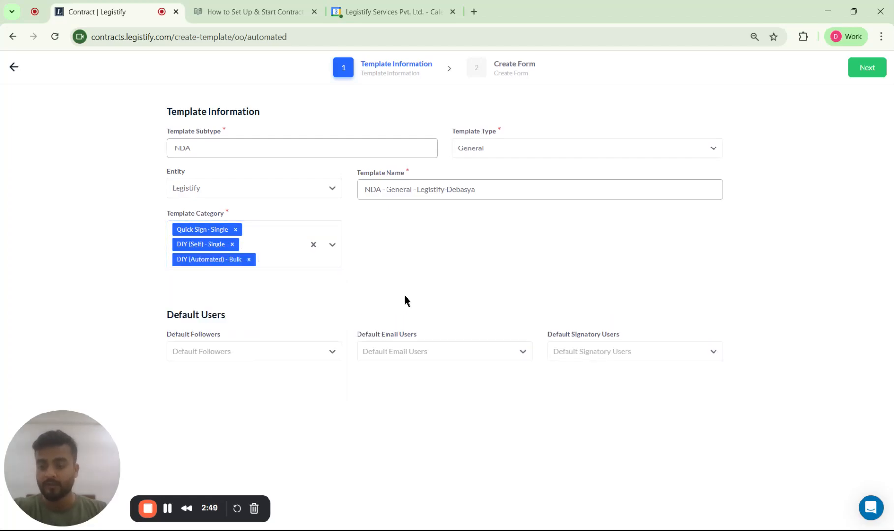
Add Sale Demo 1, Sales Demo 3 and Sales Demo 2 as the template's default followers
click(308, 357)
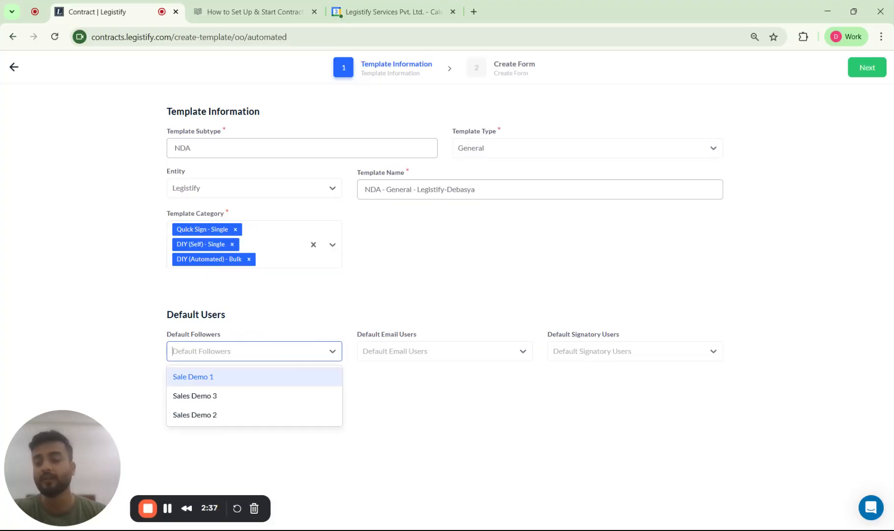
click(248, 380)
click(278, 356)
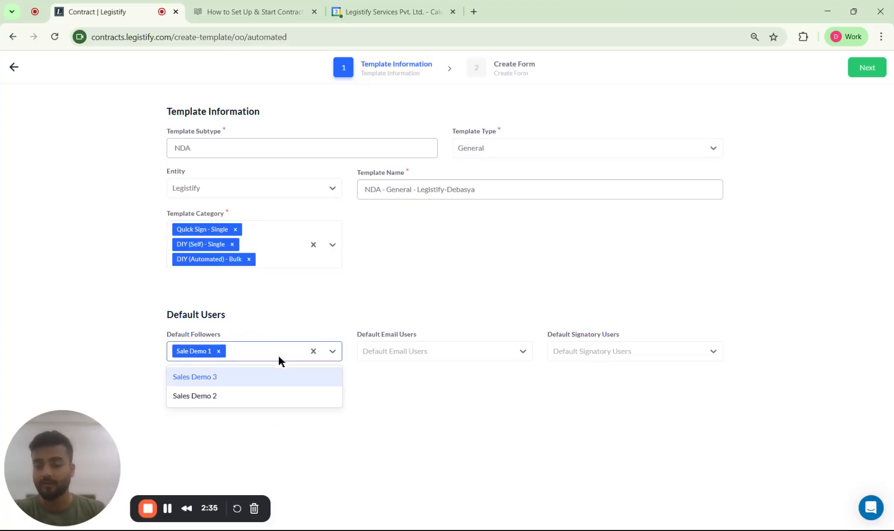
click(239, 386)
click(296, 352)
click(271, 377)
Add Sale Demo 1, Sales Demo 3 and Sales Demo 2 as the template's default email users
click(445, 352)
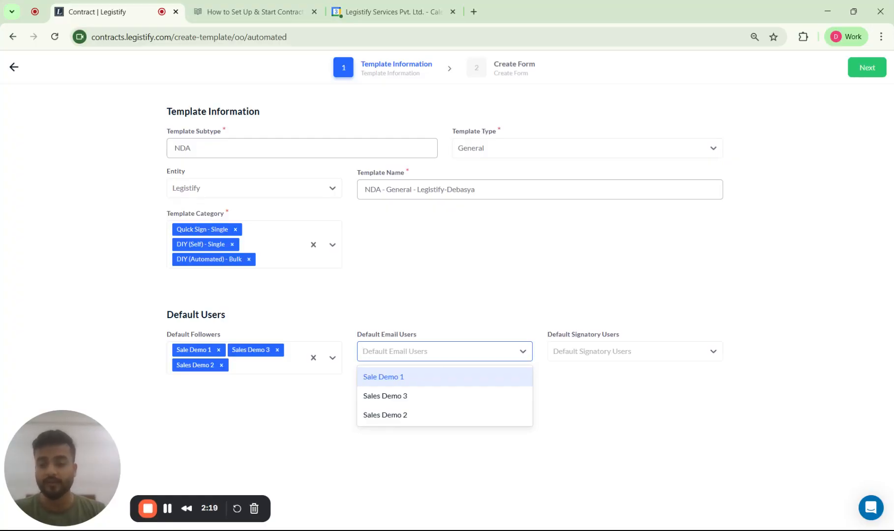
click(471, 383)
click(458, 351)
click(435, 377)
click(492, 353)
click(453, 375)
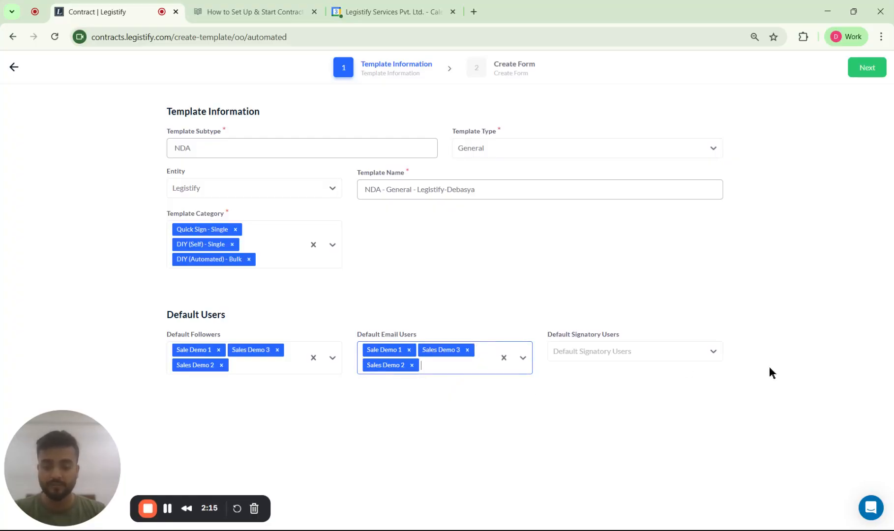
Add Sale Demo 1, Sales Demo 3 and Sales Demo 2 as default signatory users and proceed to the Create Form stage
click(647, 354)
click(551, 283)
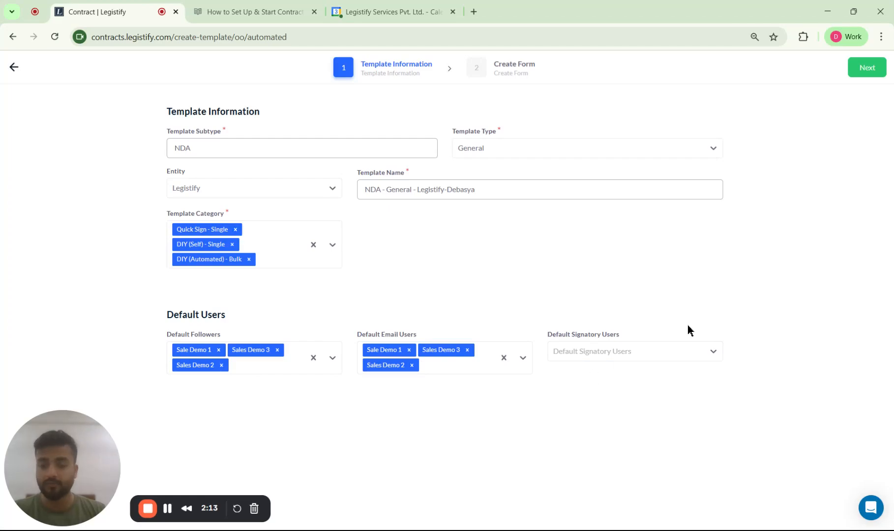
click(633, 355)
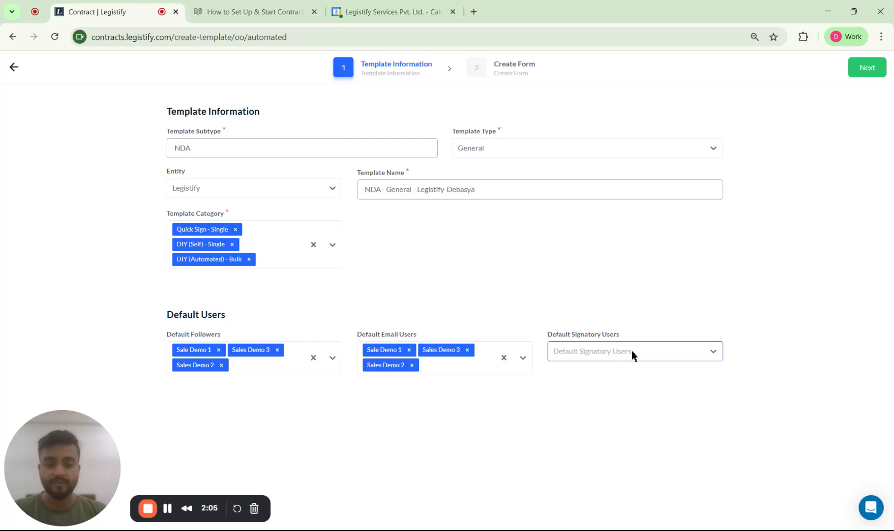
click(632, 355)
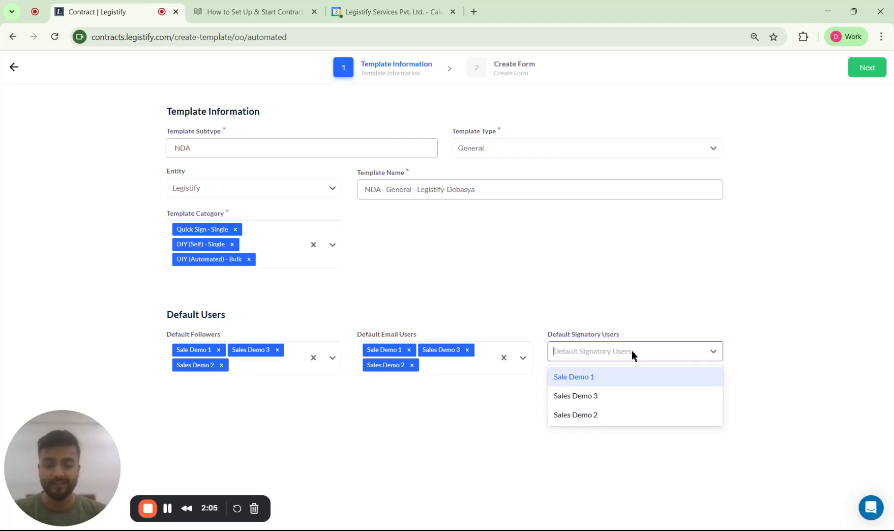
click(618, 388)
click(645, 360)
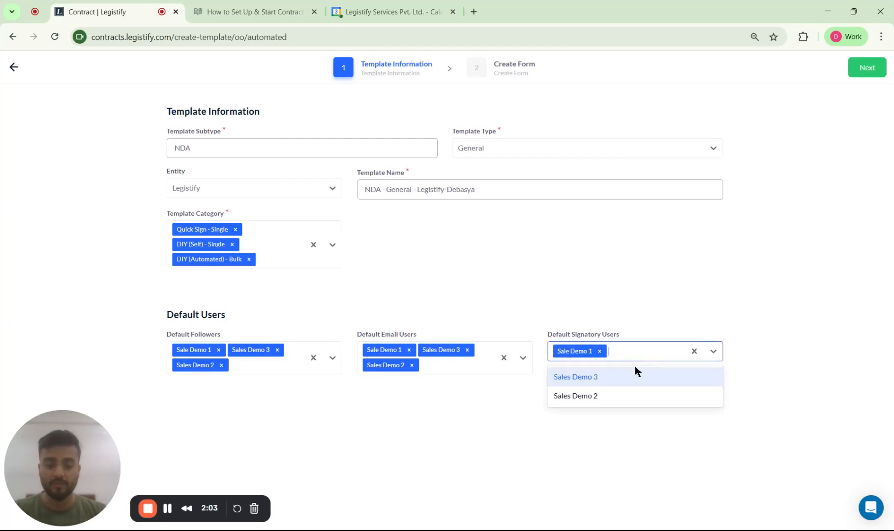
click(627, 376)
click(674, 350)
click(638, 374)
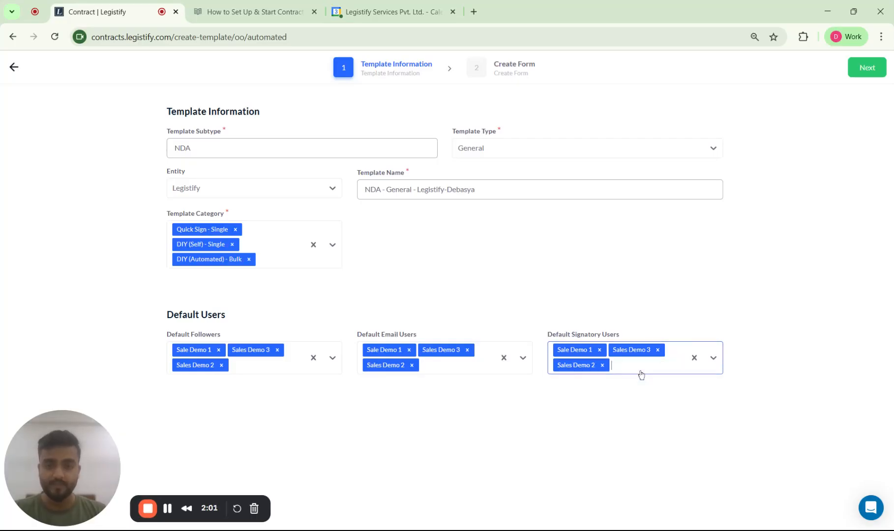
click(867, 67)
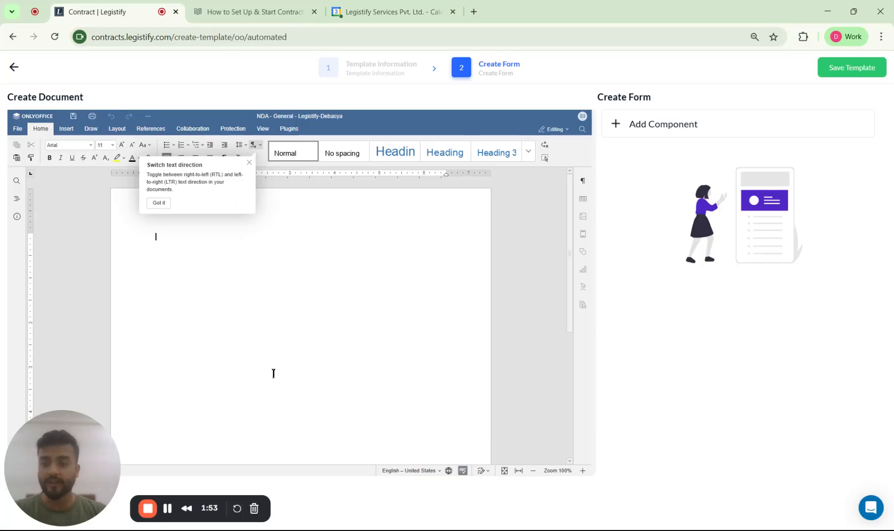
Write "This agereement stands for non disclosure." as the first line of the template document
click(155, 236)
text(Th)
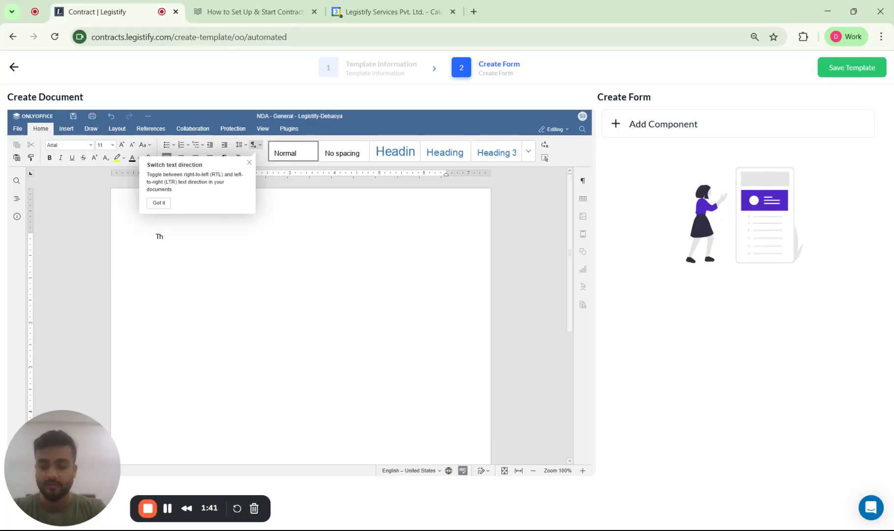
text(eis agereement stands for no)
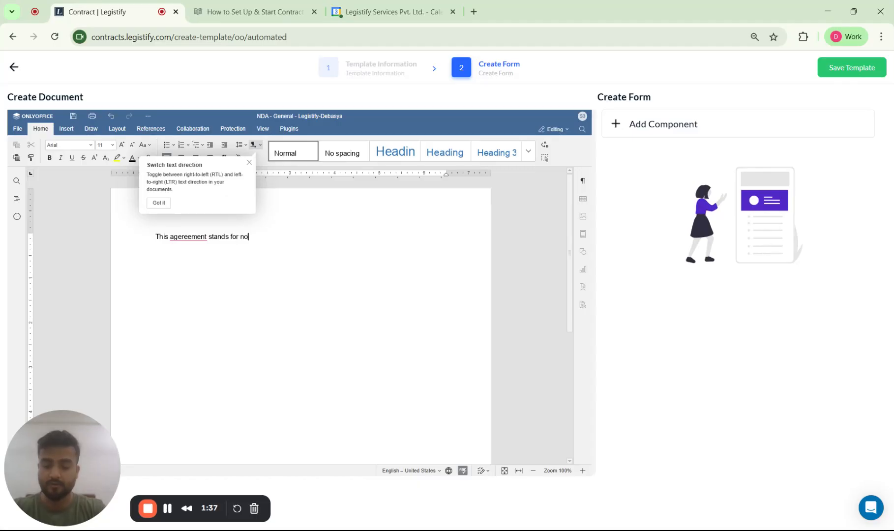
text(n disclosure.)
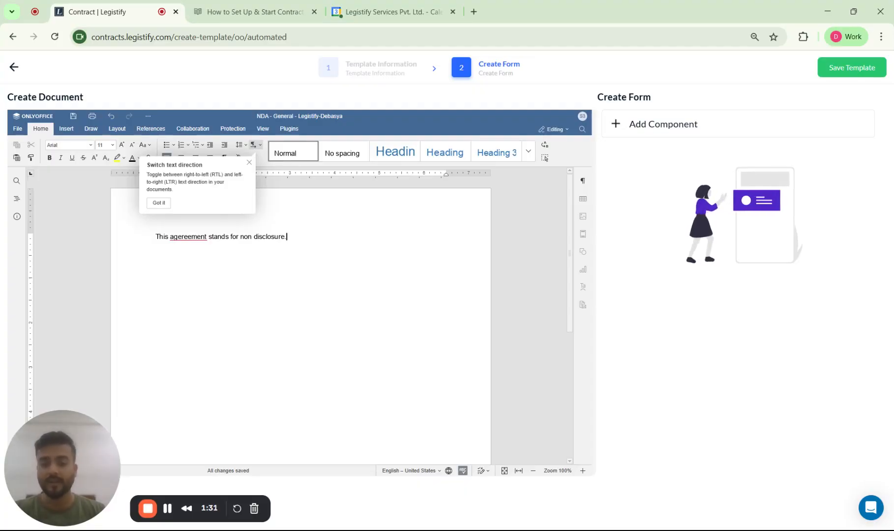
Add a form component of field type Number with the label Sample and save its settings
click(674, 134)
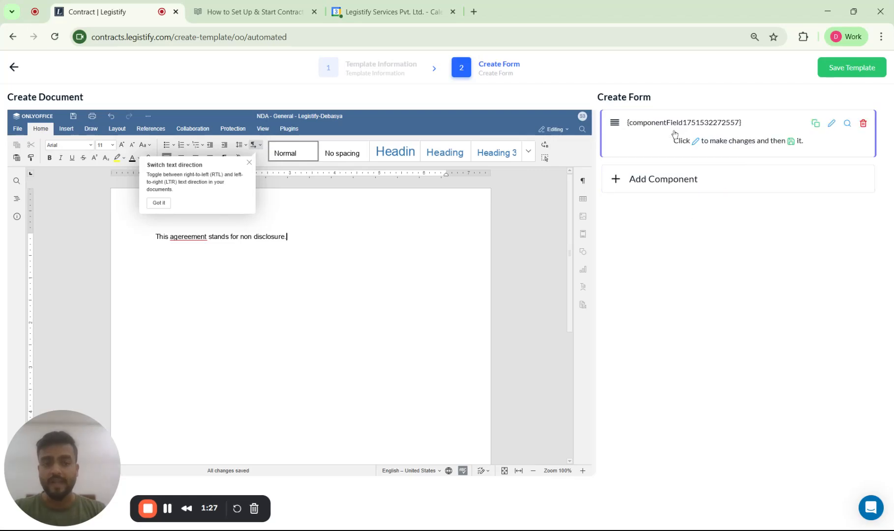
click(832, 124)
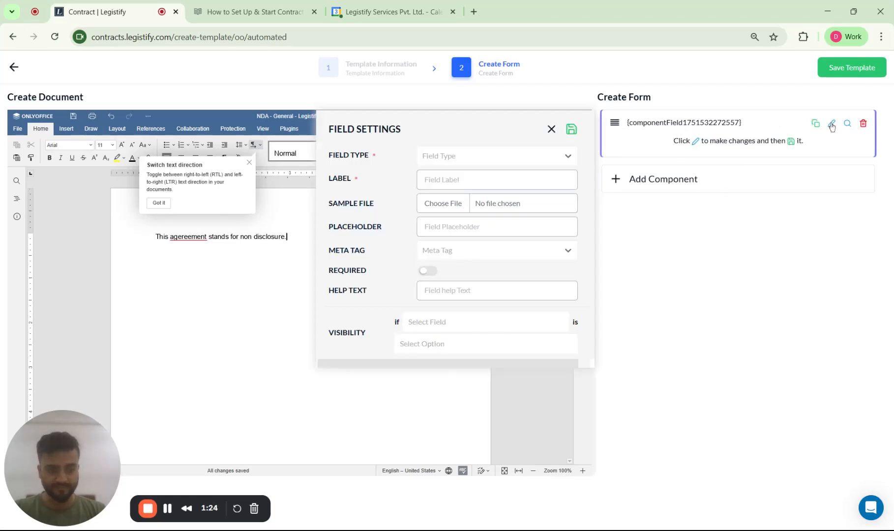
click(452, 157)
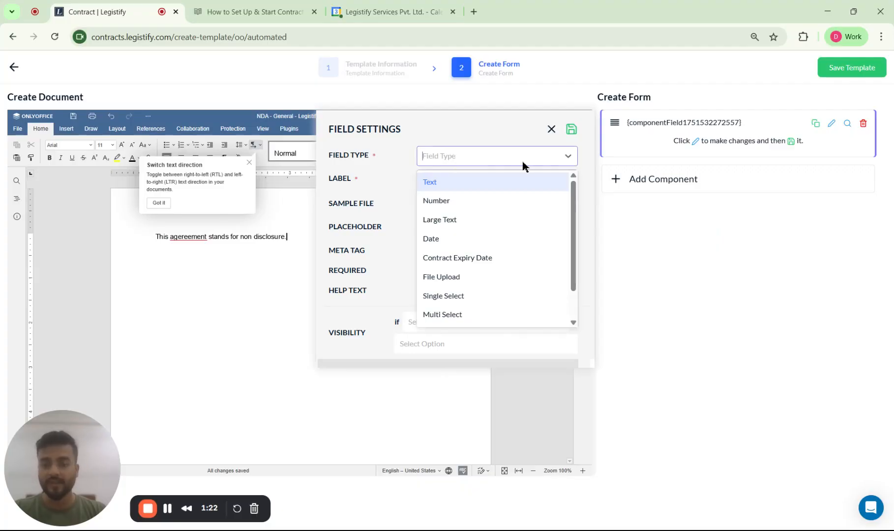
click(467, 202)
click(446, 181)
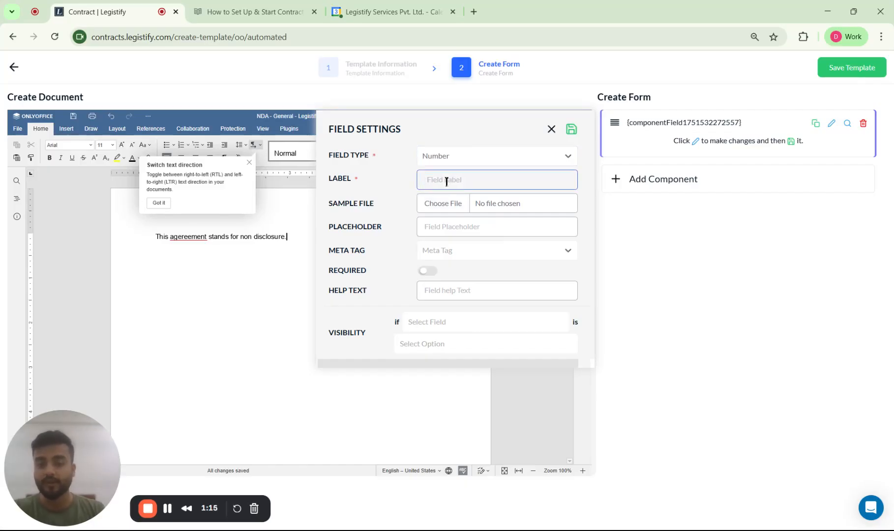
text(Sample)
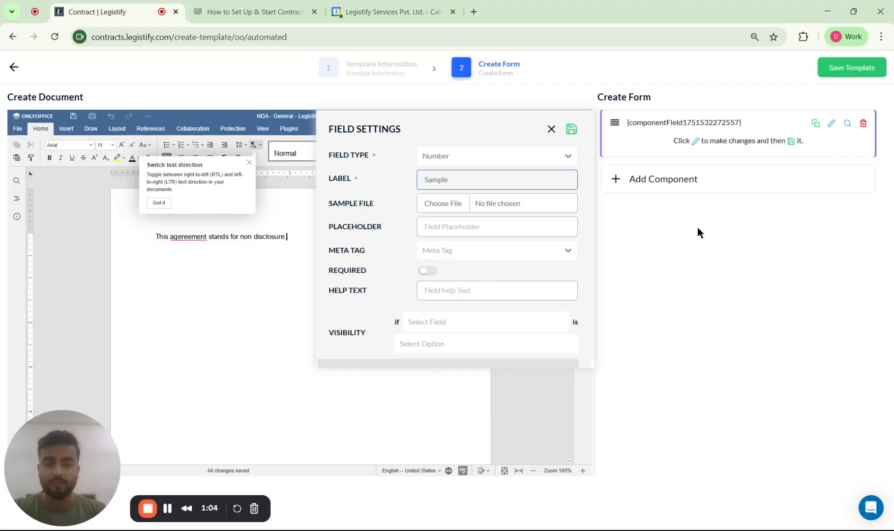
click(571, 129)
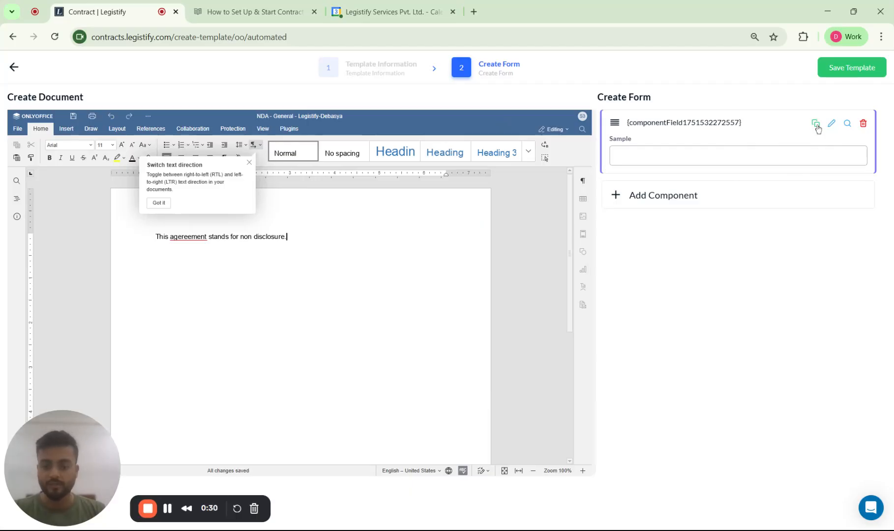
Insert the Sample component's field placeholder on a new line below the document's first sentence
click(816, 126)
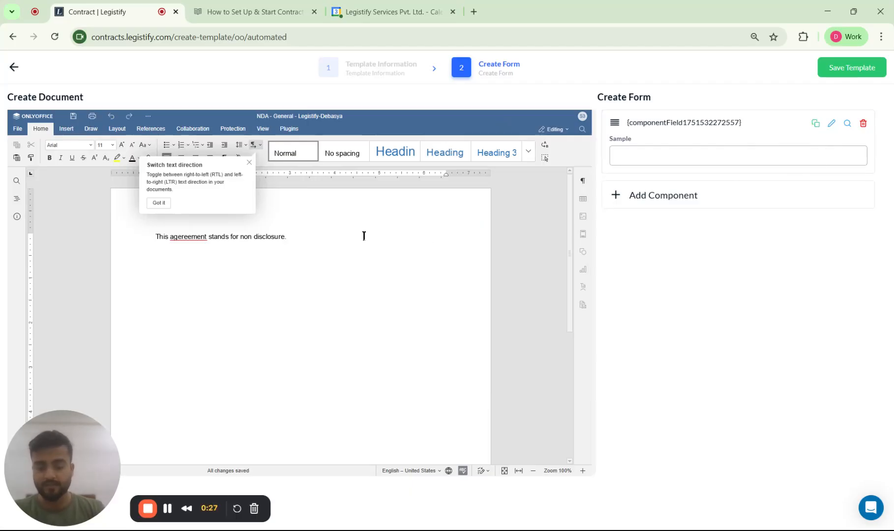
key(Return)
key(ctrl+v)
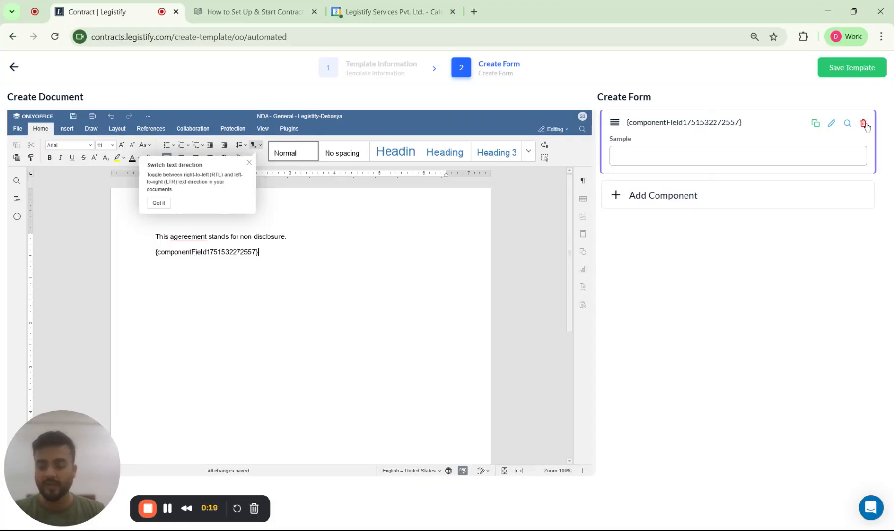
Save the template and open the list of contract templates from the settings
click(850, 74)
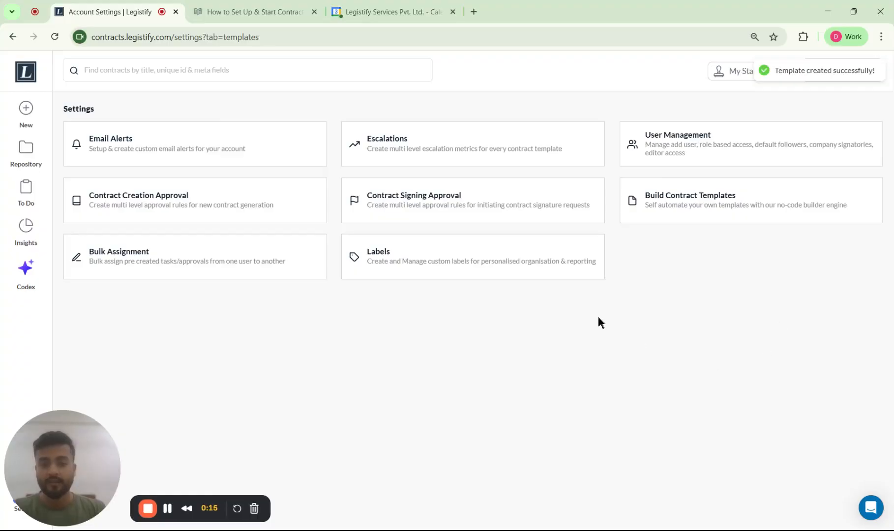
click(716, 210)
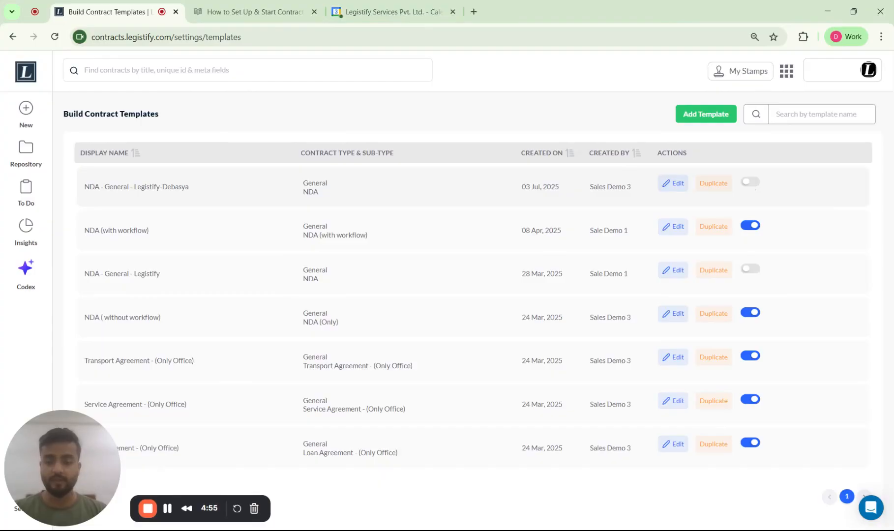
Activate the newly created NDA template in the list and deactivate it again
click(750, 182)
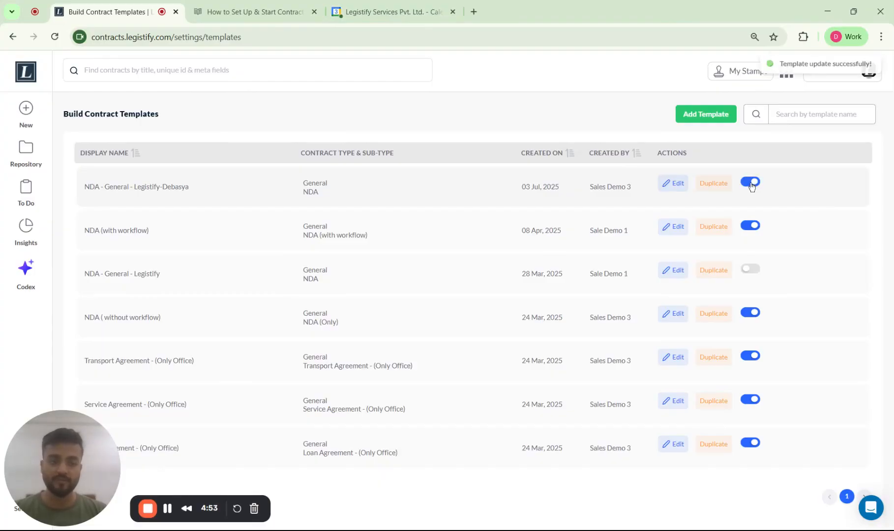
click(750, 182)
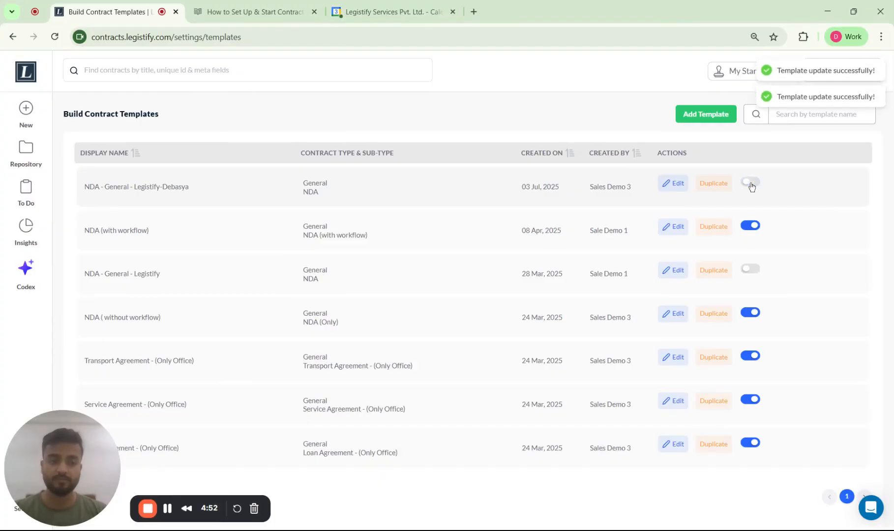
View the new NDA template's edit form and its duplicate form, returning to the template list after each
click(678, 189)
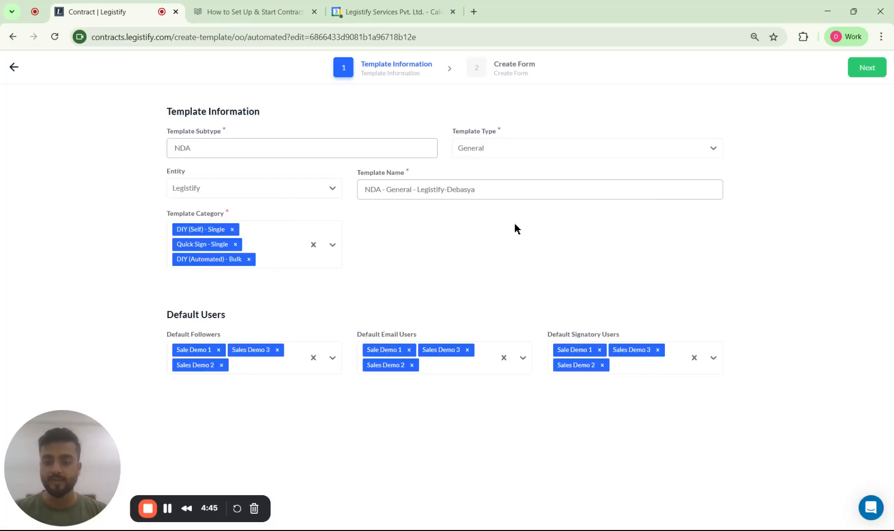
click(15, 69)
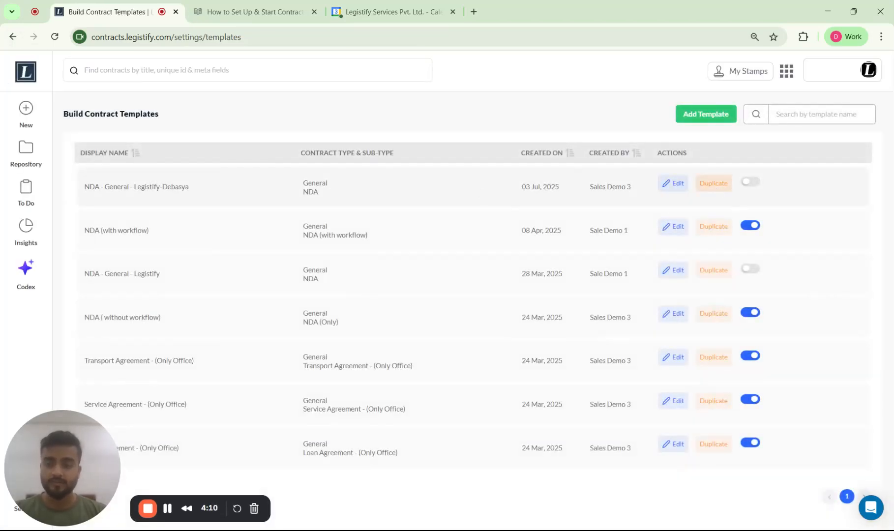
click(713, 184)
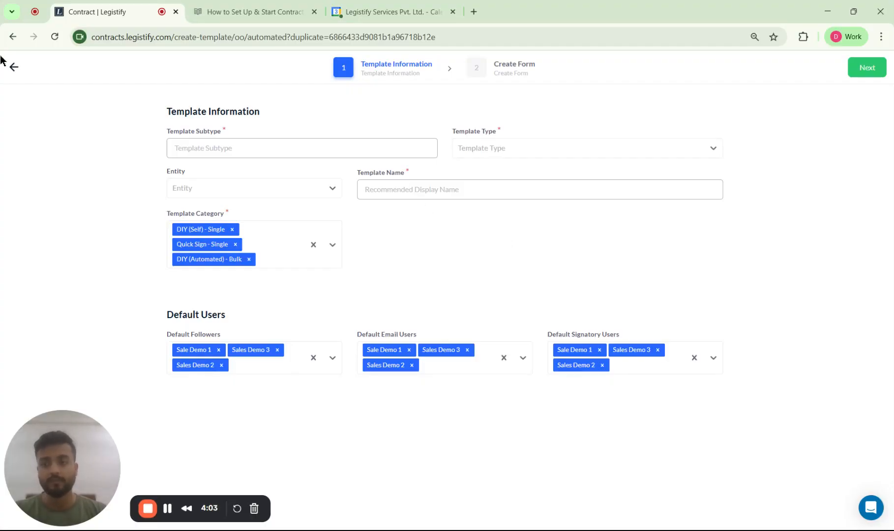
click(14, 67)
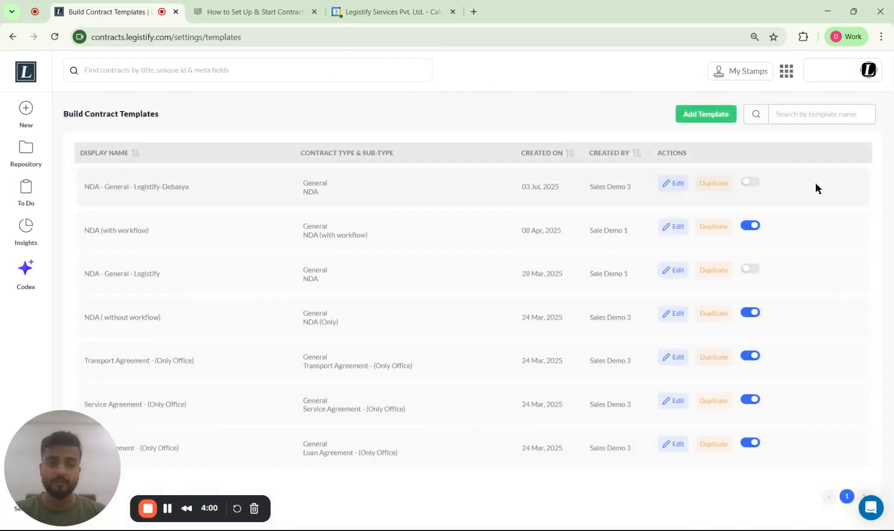
Activate the newly created NDA template and start a new Quick Sign contract
click(751, 183)
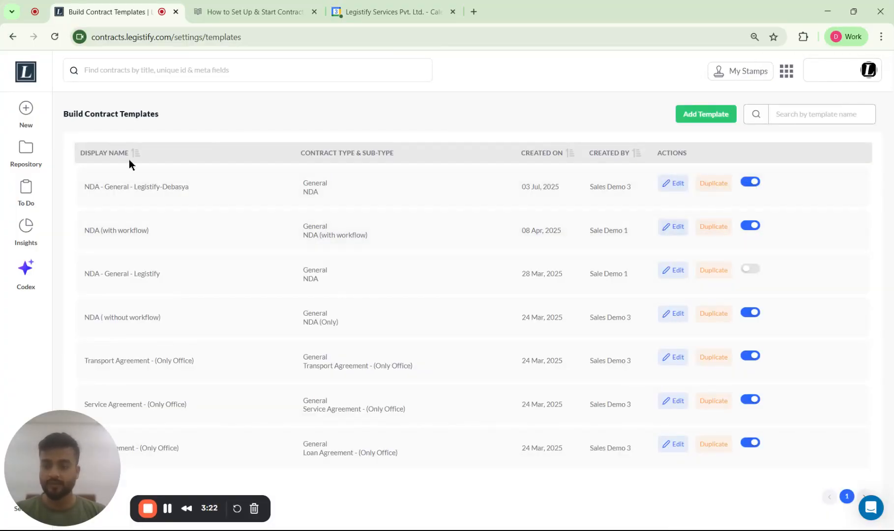
click(29, 114)
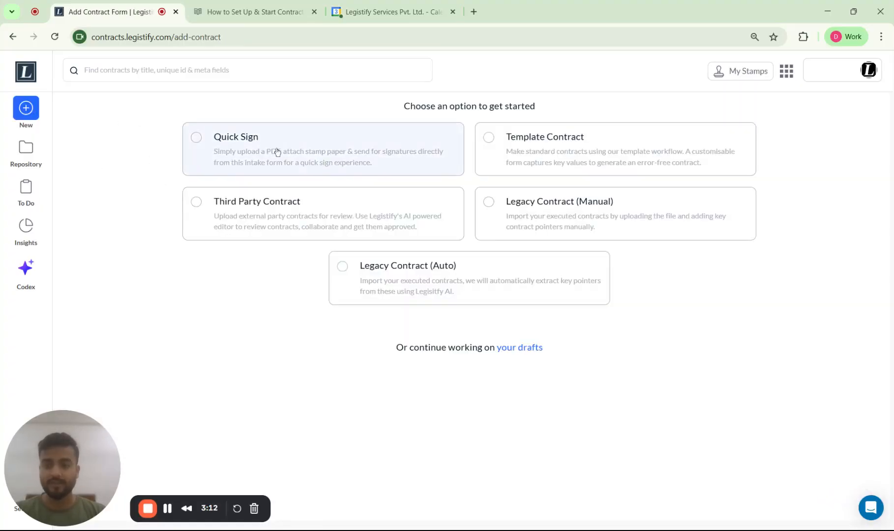
click(276, 150)
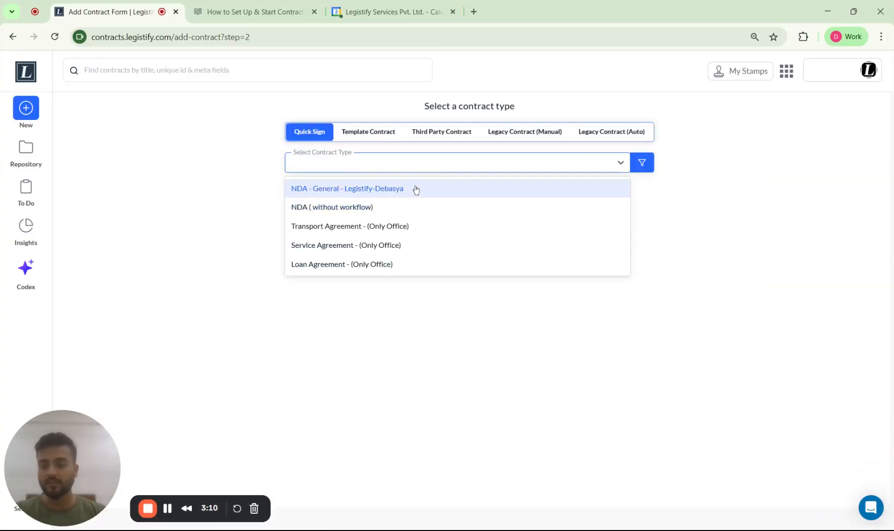